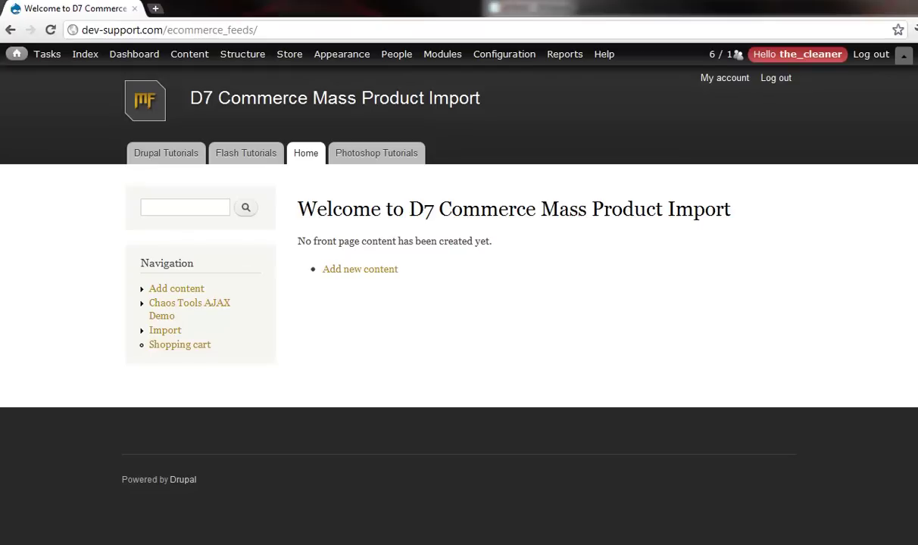
Open the Photoshop Tutorials term page from the site header to confirm it is empty
left_click(354, 158)
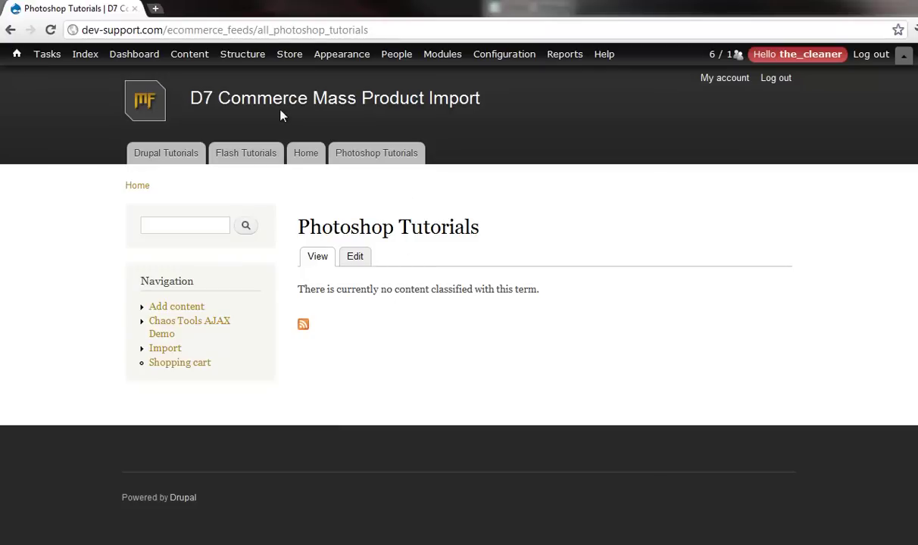
Check the Content admin list, then the still-empty Store Products list
mouse_move(190, 53)
left_click(188, 76)
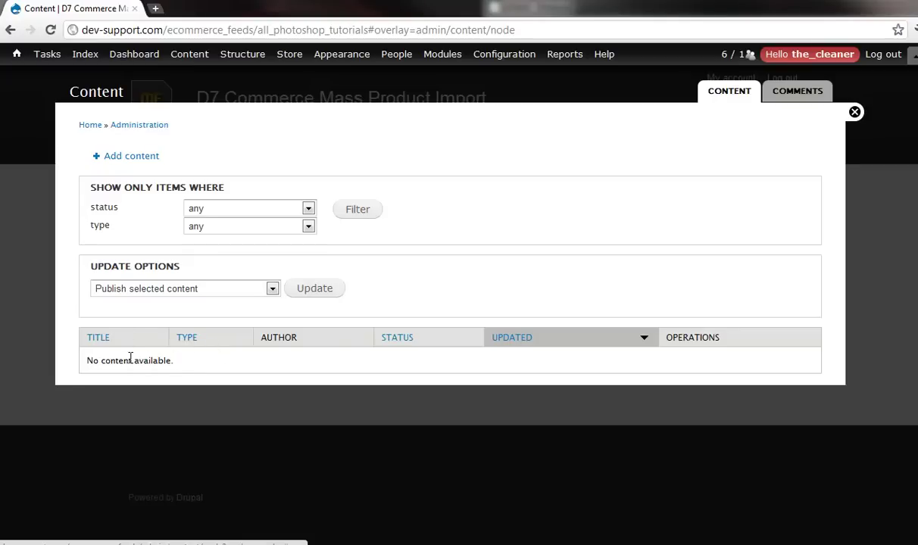
mouse_move(290, 54)
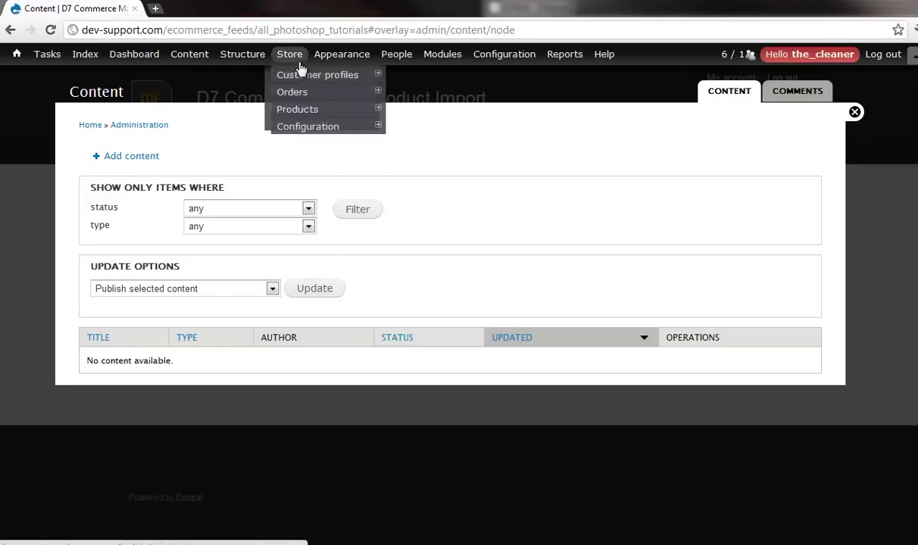
left_click(301, 113)
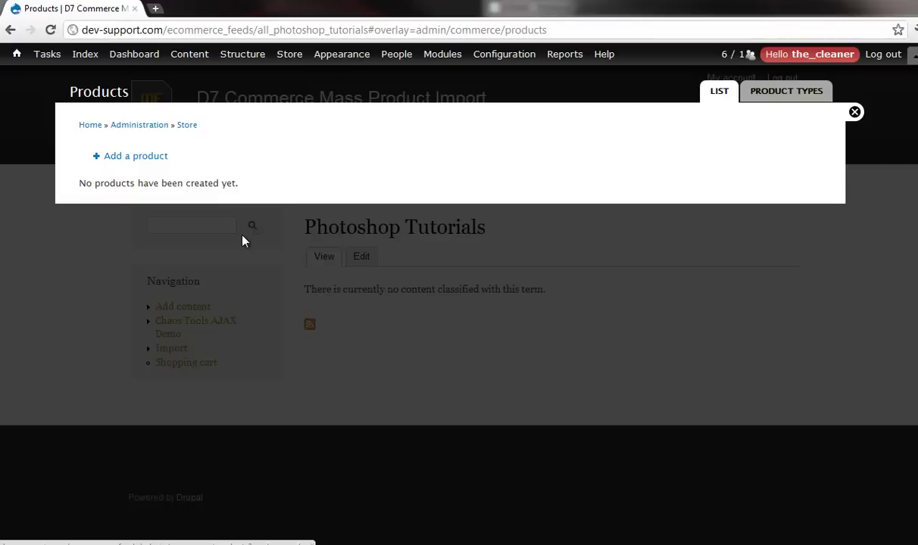
Run My Product Importer on allfeed.txt to create 33 commerce products
mouse_move(241, 61)
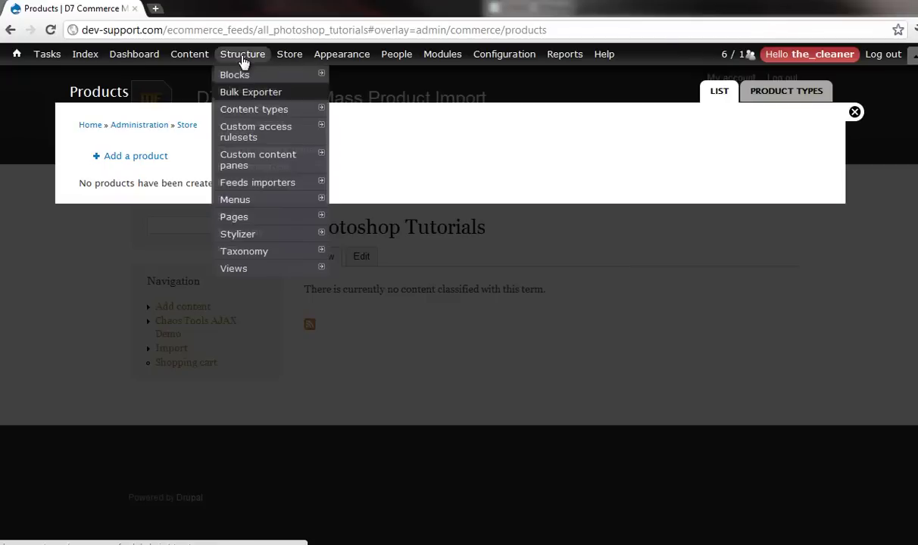
left_click(272, 184)
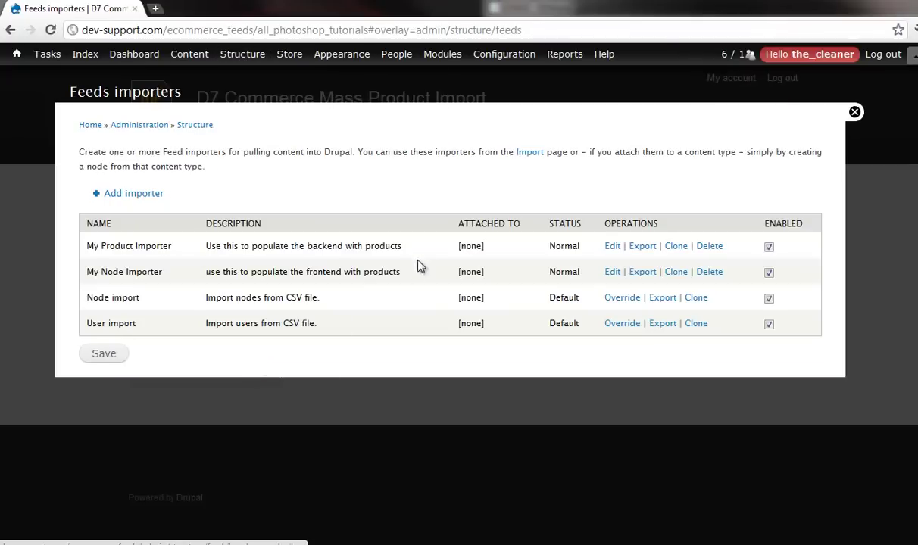
left_click(533, 153)
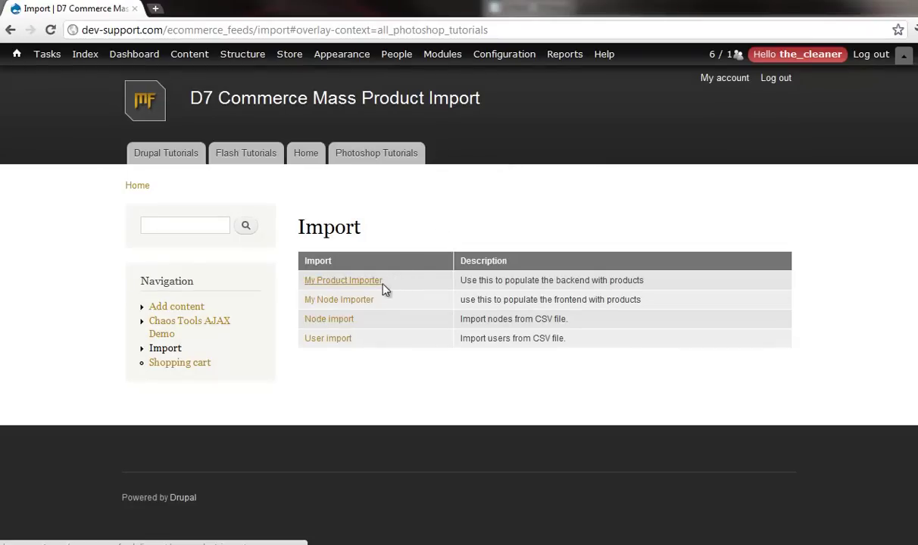
left_click(346, 282)
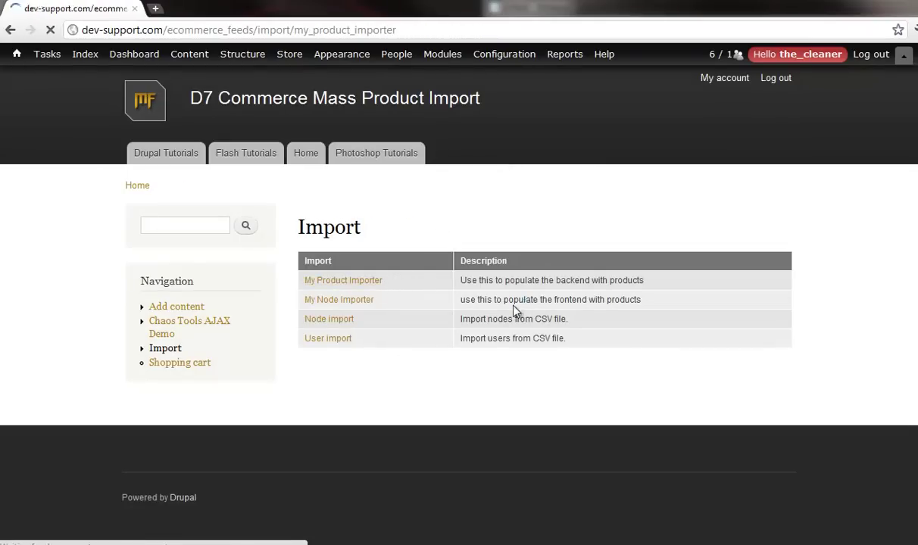
scroll(512, 311, "down", 4)
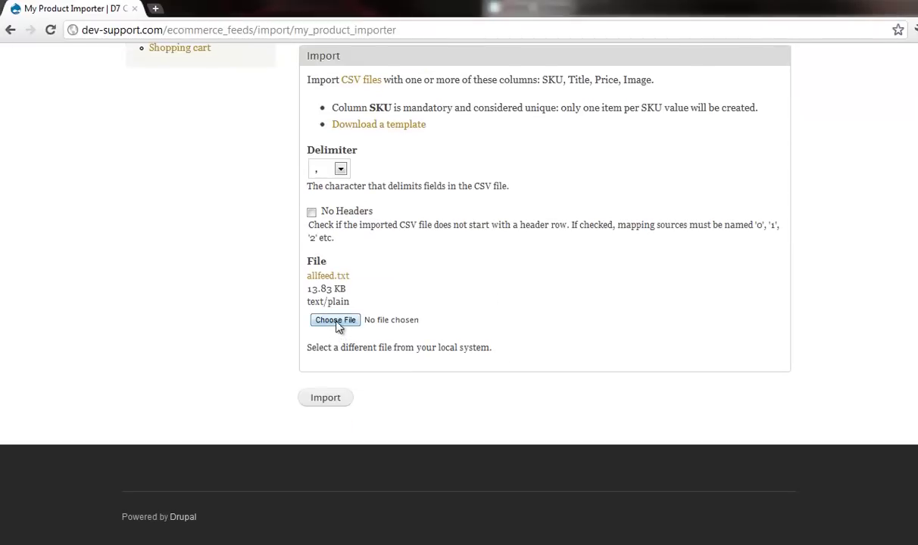
left_click(334, 320)
double_click(182, 104)
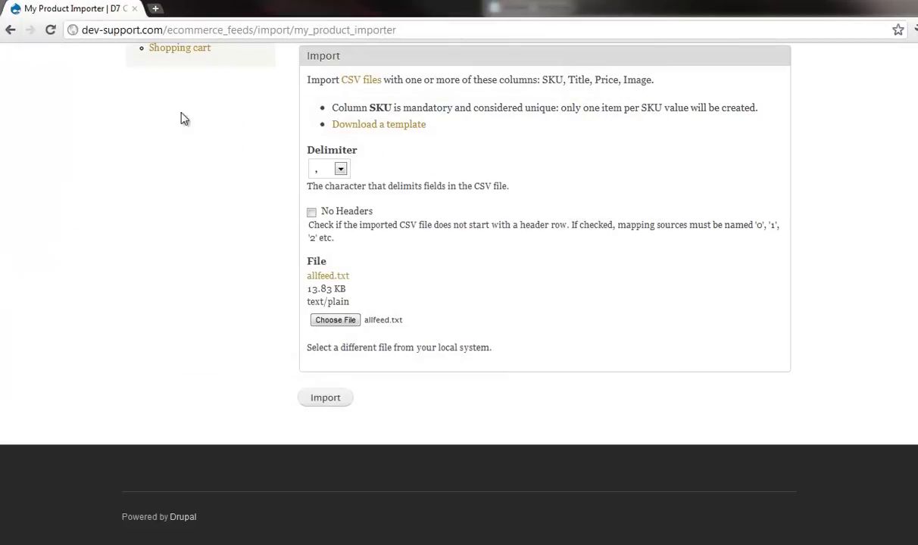
left_click(324, 401)
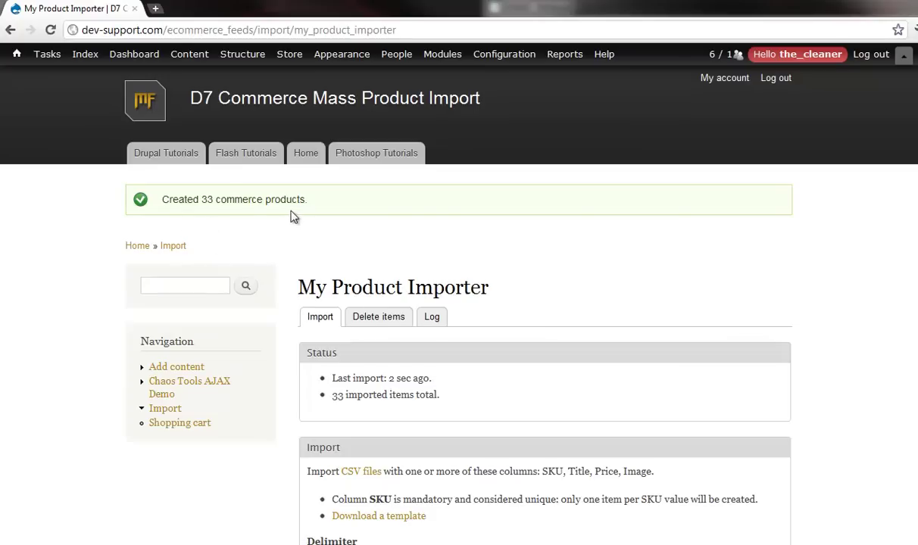
Review the Store Products list, e.g. Flash Beginners Project at $20.00 with its image
mouse_move(289, 55)
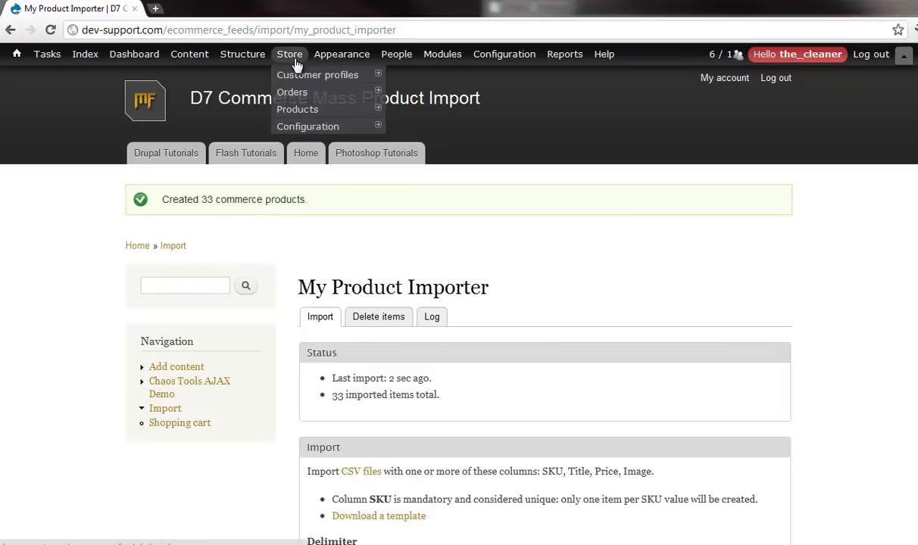
left_click(301, 111)
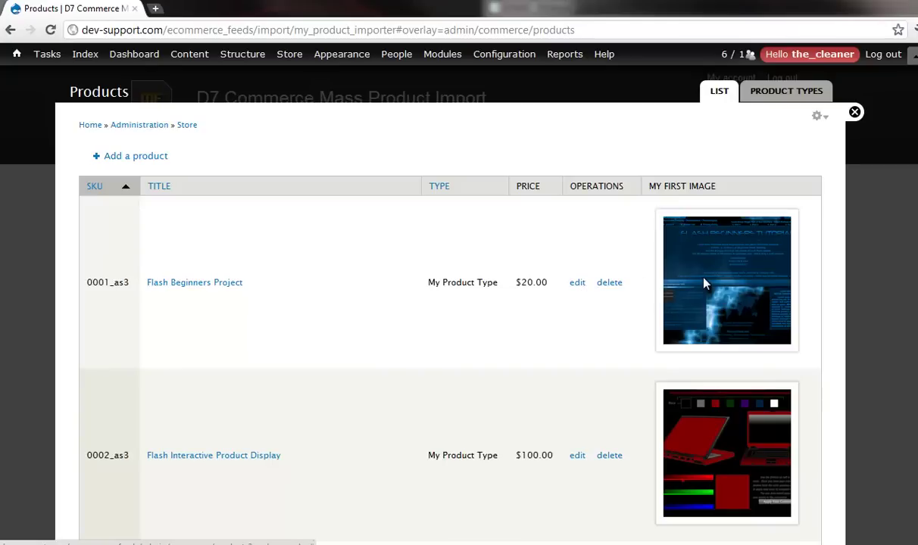
left_click_drag(549, 285, 514, 281)
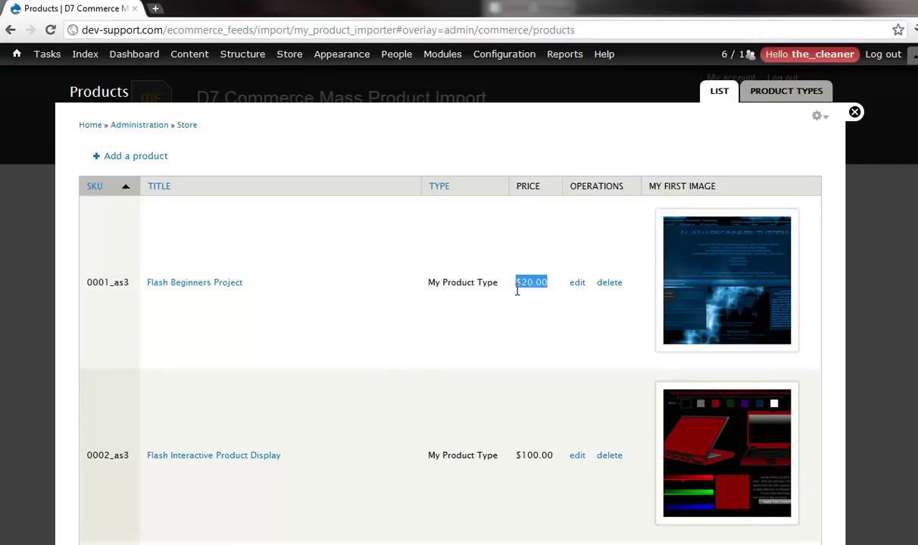
left_click(405, 259)
Run My Node Importer on allfeed.txt to create 33 storefront nodes
mouse_move(243, 53)
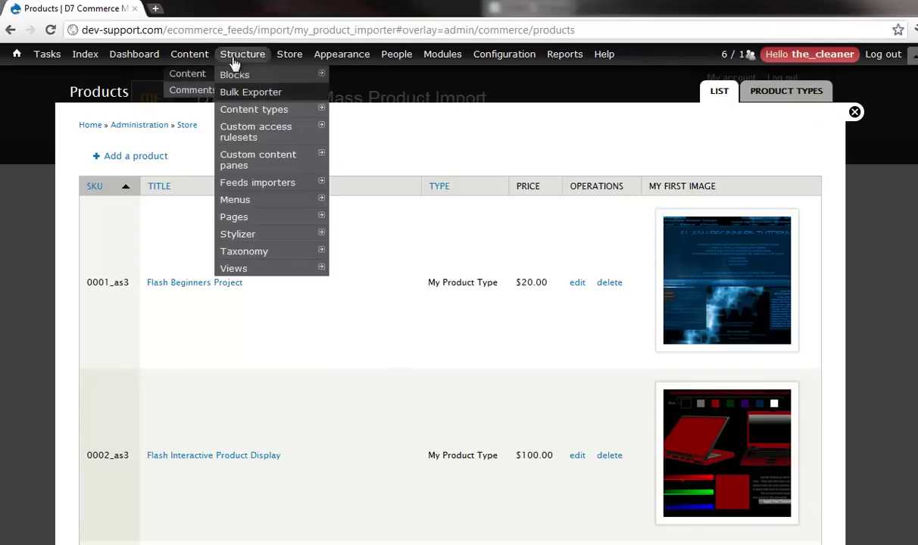
left_click(286, 187)
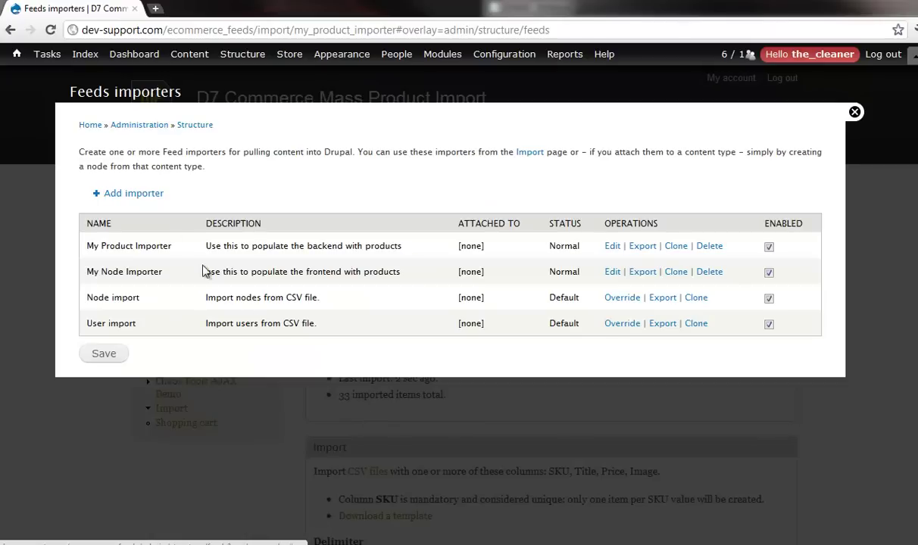
left_click(536, 154)
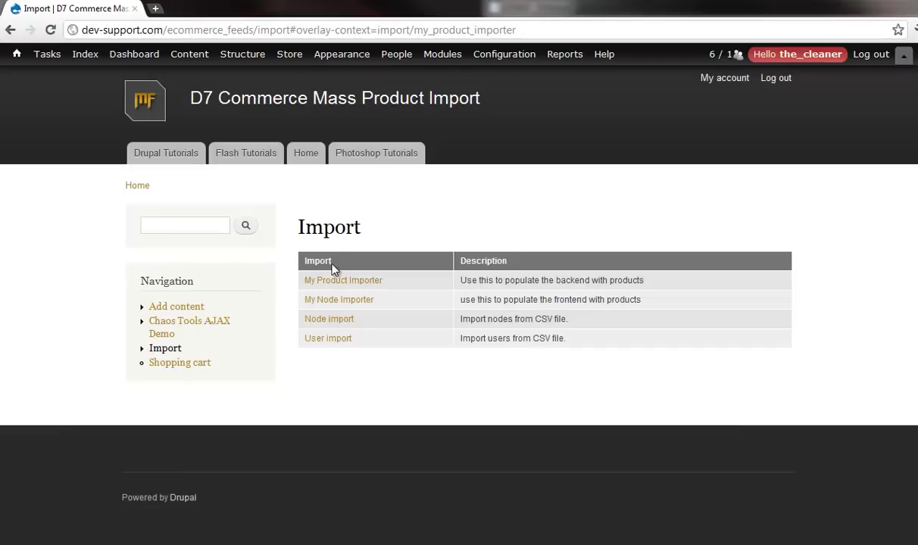
left_click(351, 306)
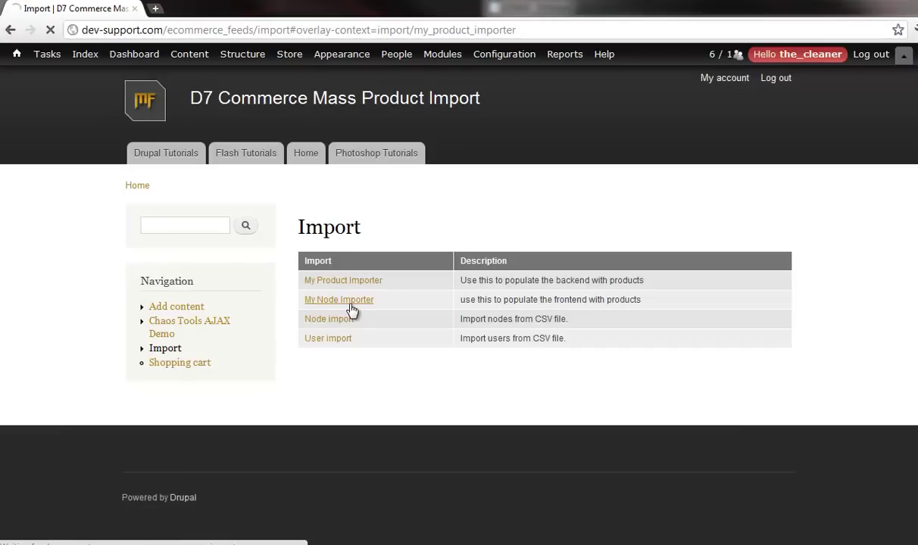
scroll(352, 308, "down", 4)
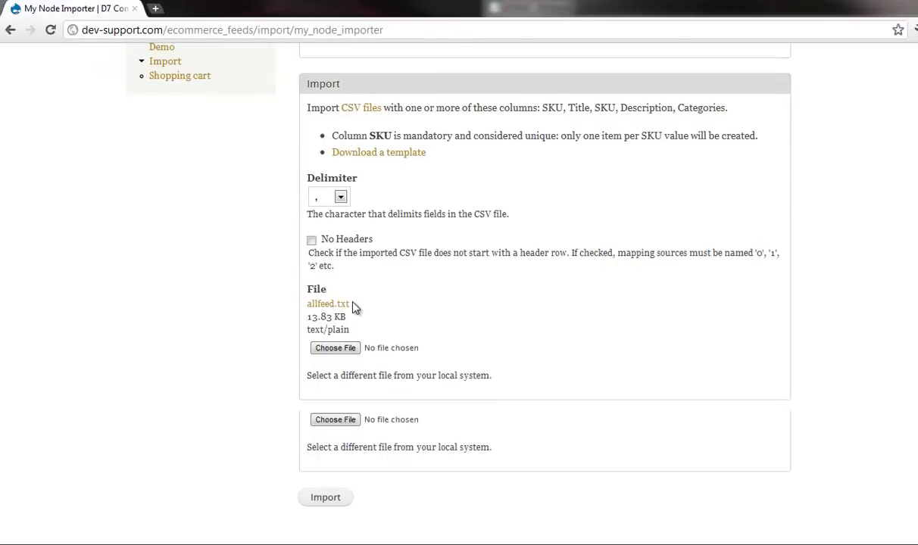
left_click(341, 353)
left_click(195, 97)
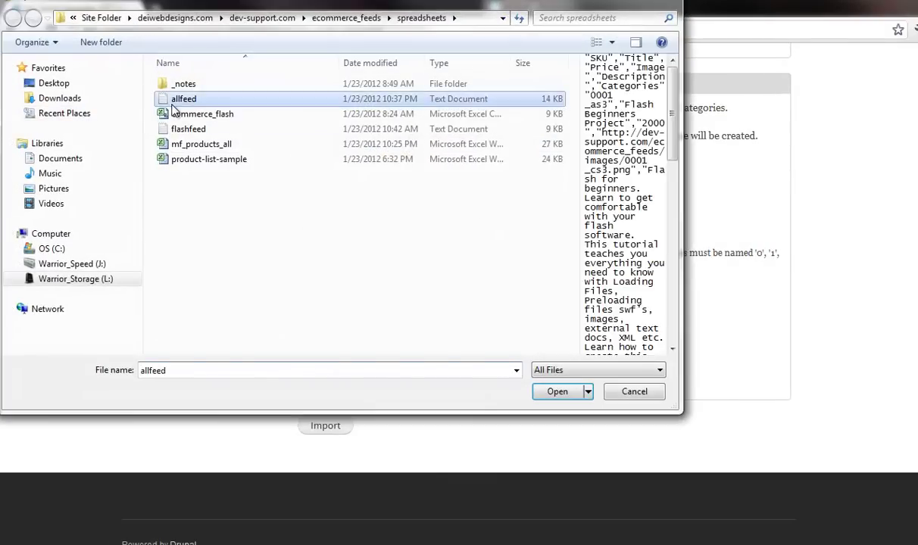
double_click(194, 96)
left_click(321, 428)
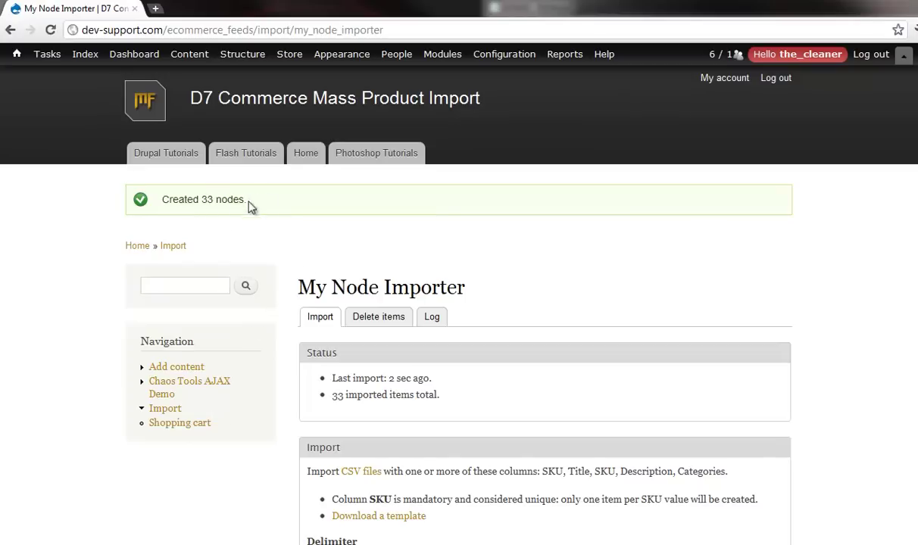
Scroll through the Drupal Tutorials category page's products
left_click(160, 155)
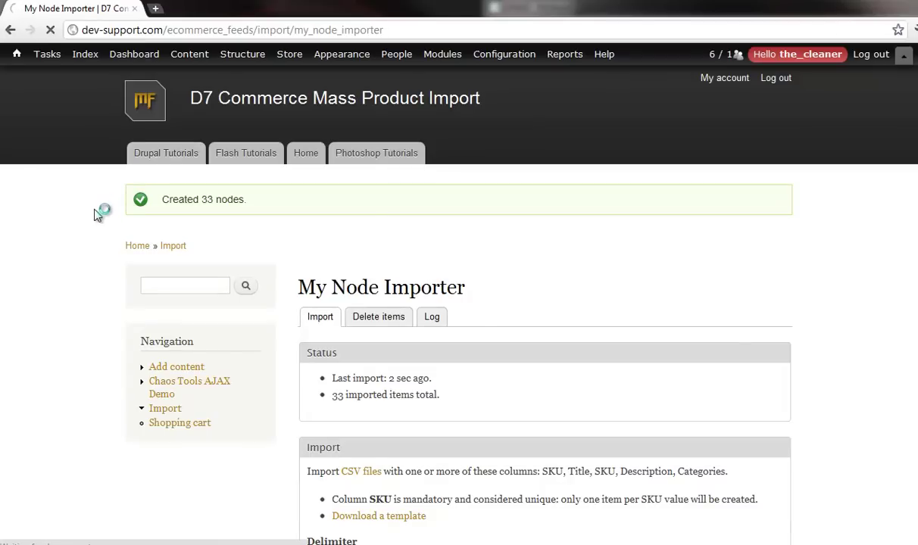
scroll(96, 214, "down", 9)
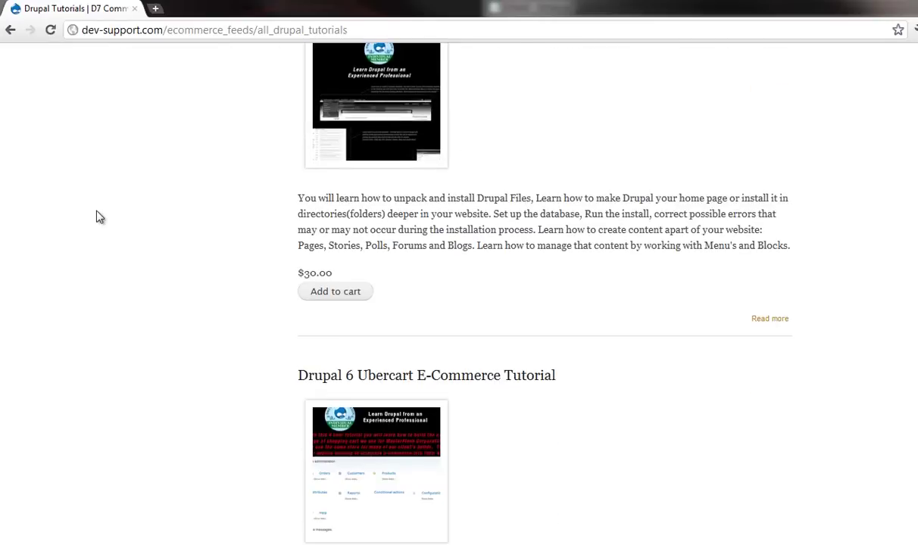
scroll(96, 214, "down", 5)
scroll(96, 214, "up", 15)
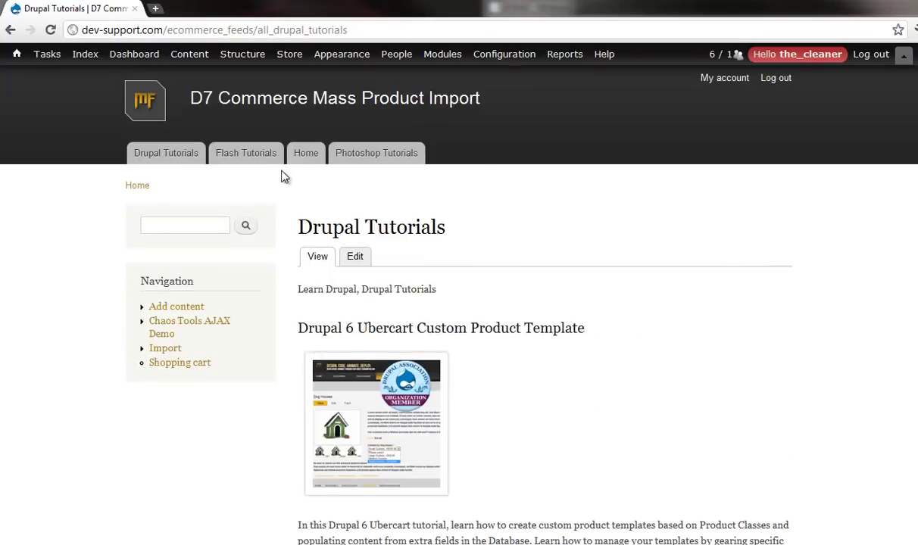
Browse the Flash Tutorials page, e.g. Flash Dynamic Text Formatting at $10.00
left_click(249, 167)
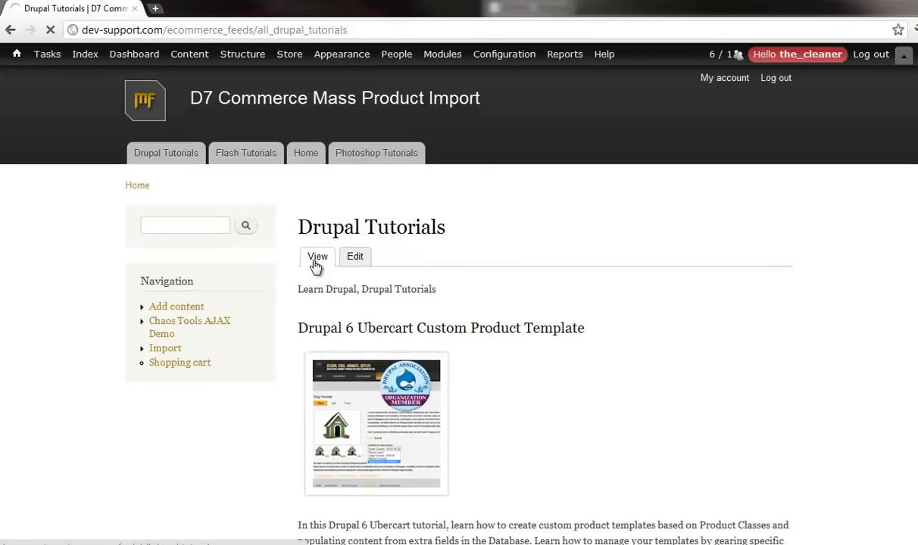
scroll(316, 267, "down", 15)
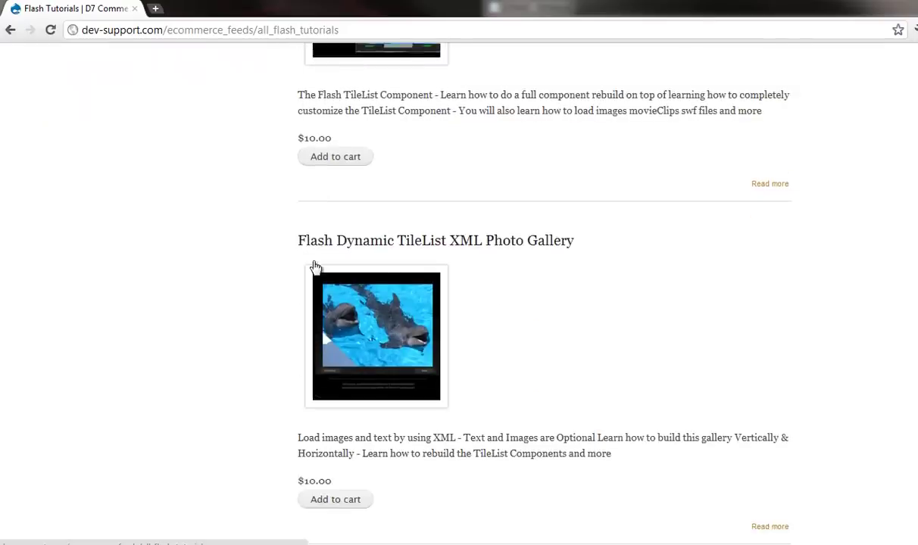
scroll(316, 266, "down", 15)
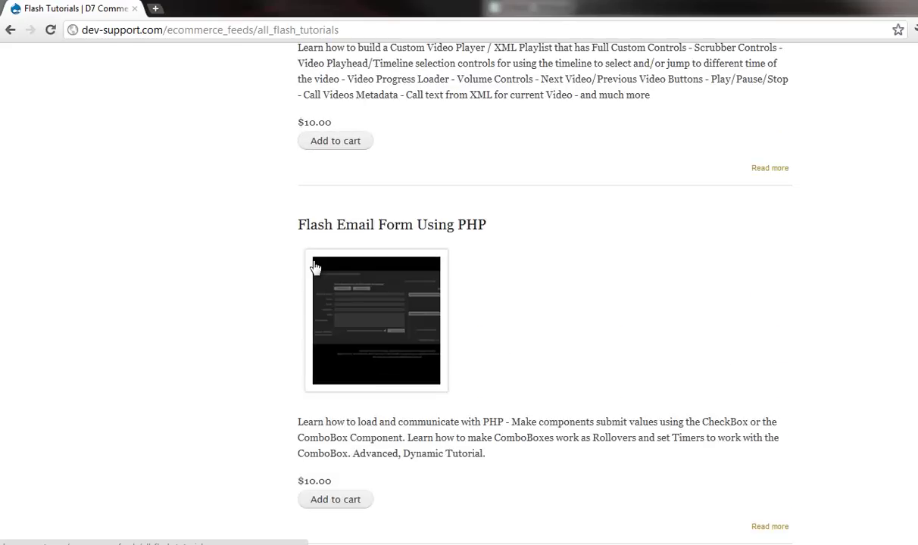
scroll(494, 346, "up", 20)
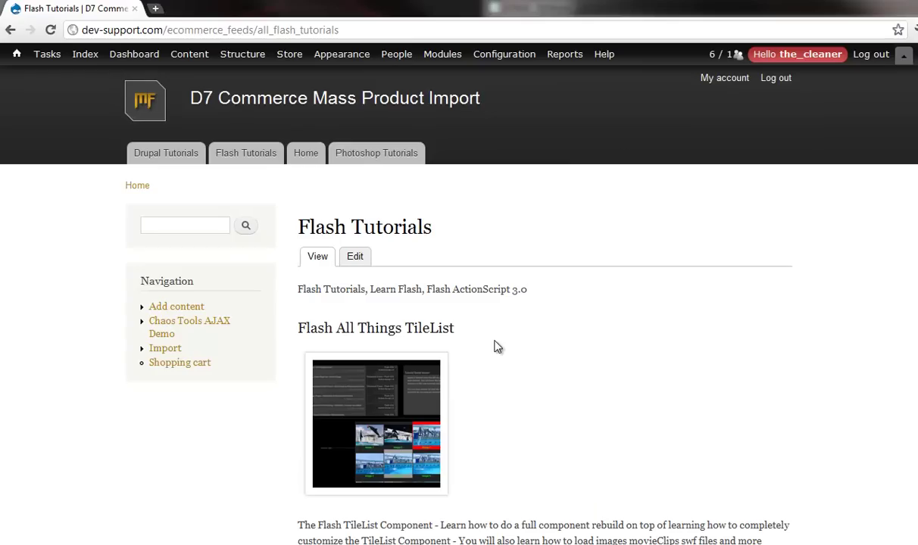
Confirm Photoshop Tutorials is still empty, then save the allfeed CSV in Notepad
left_click(376, 160)
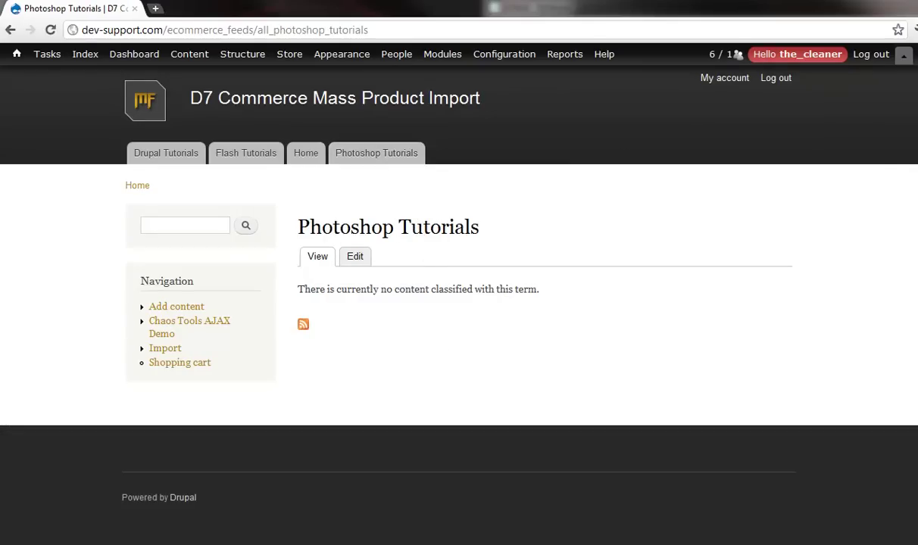
key("alt+Tab")
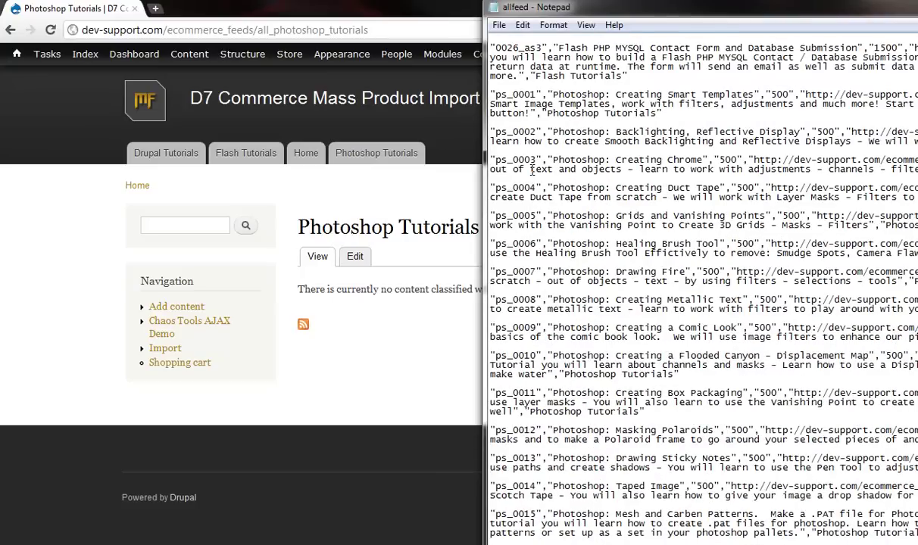
left_click(499, 25)
left_click(498, 69)
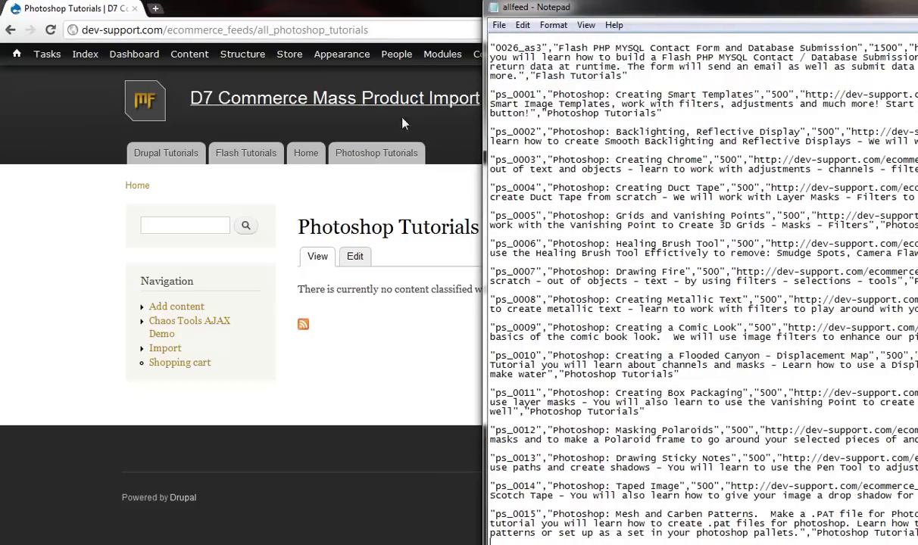
left_click(38, 178)
Re-import allfeed.txt with My Product Importer, adding 15 products for 48 total
mouse_move(241, 65)
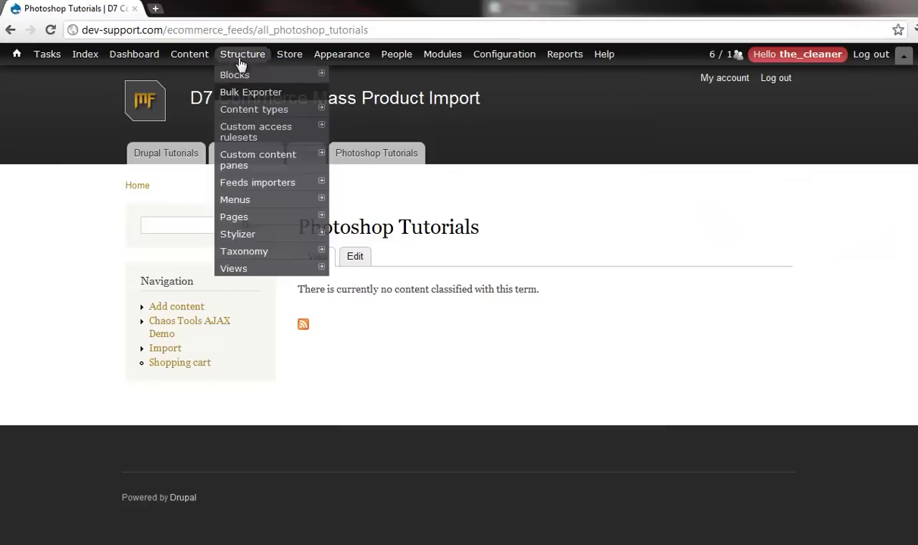
left_click(280, 186)
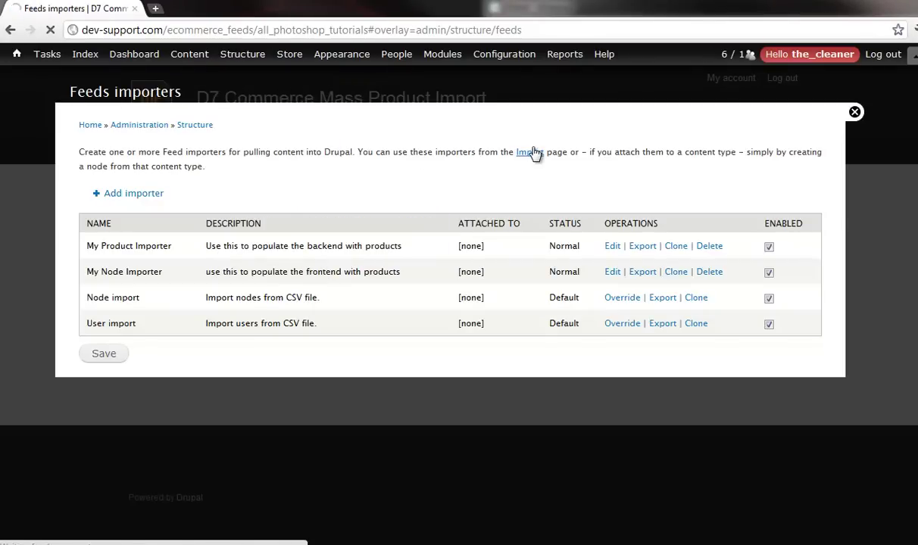
left_click(532, 153)
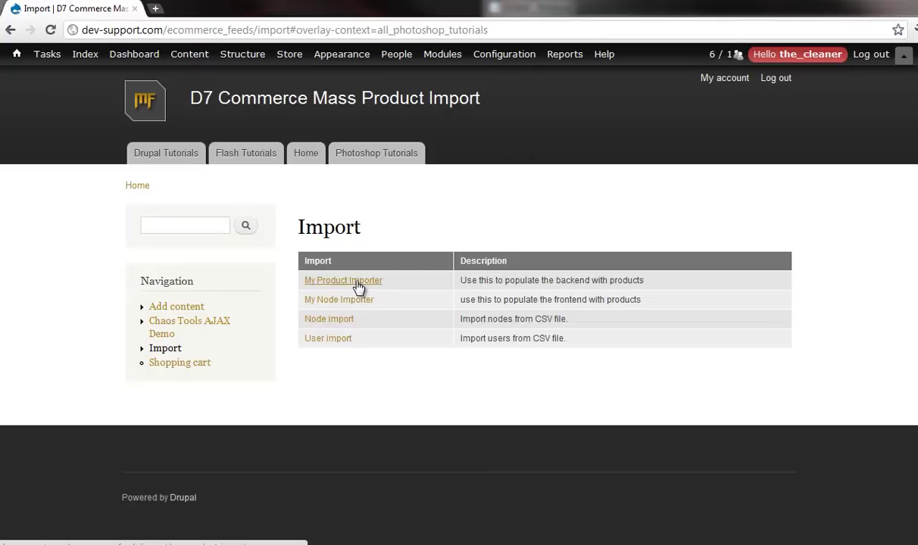
left_click(360, 289)
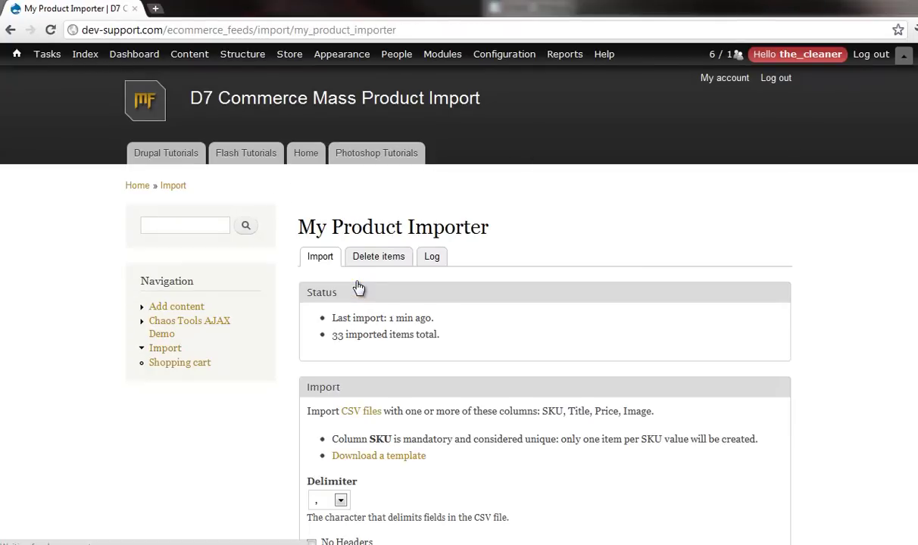
scroll(353, 447, "down", 3)
left_click(336, 437)
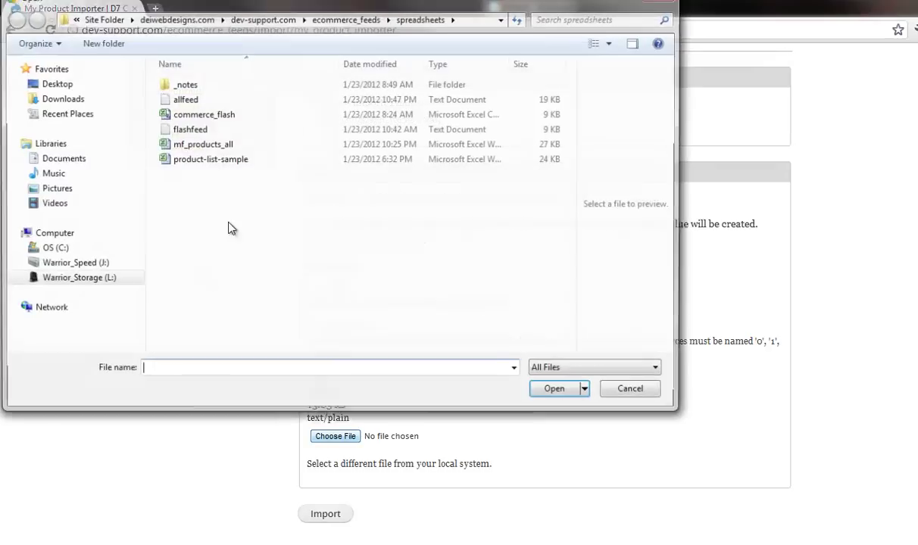
double_click(190, 106)
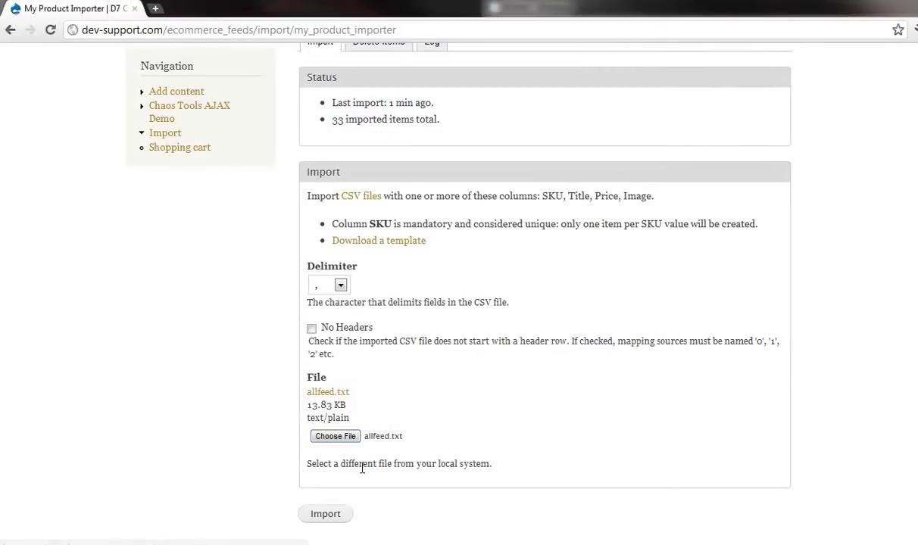
left_click(333, 515)
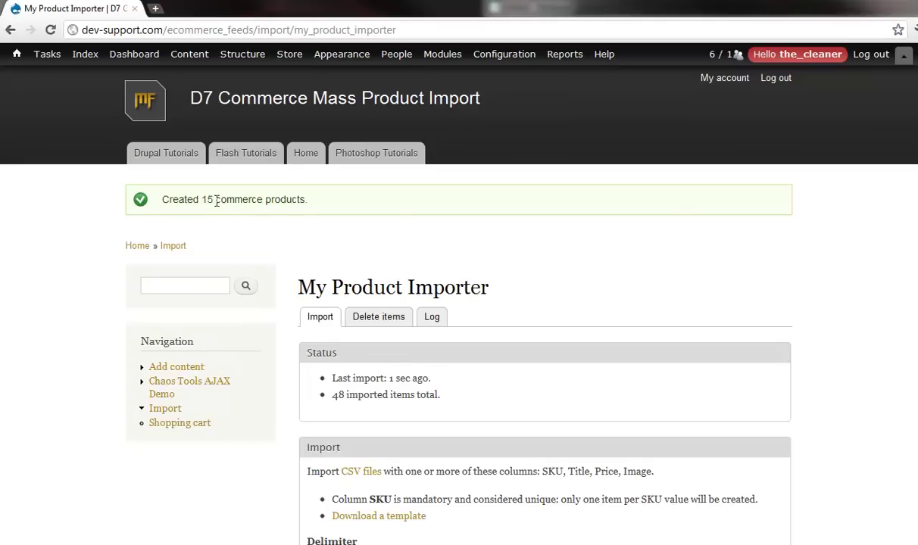
Highlight the 'Created 15 commerce products' message, then return to the Feeds Import page
left_click_drag(160, 199, 306, 212)
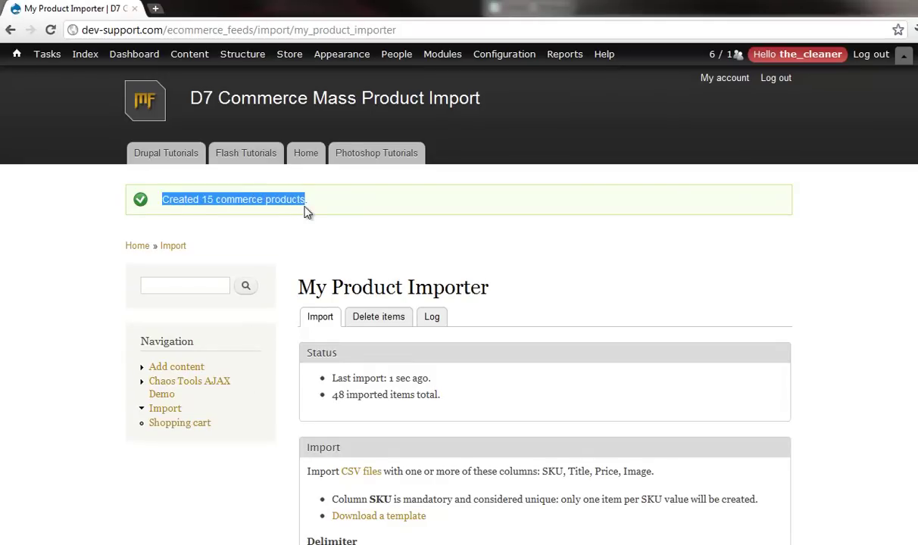
left_click(306, 212)
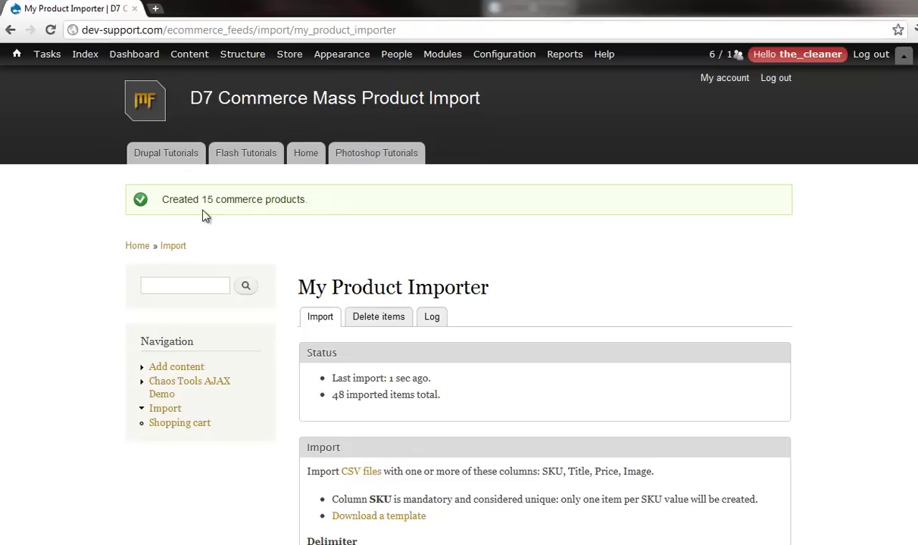
mouse_move(246, 54)
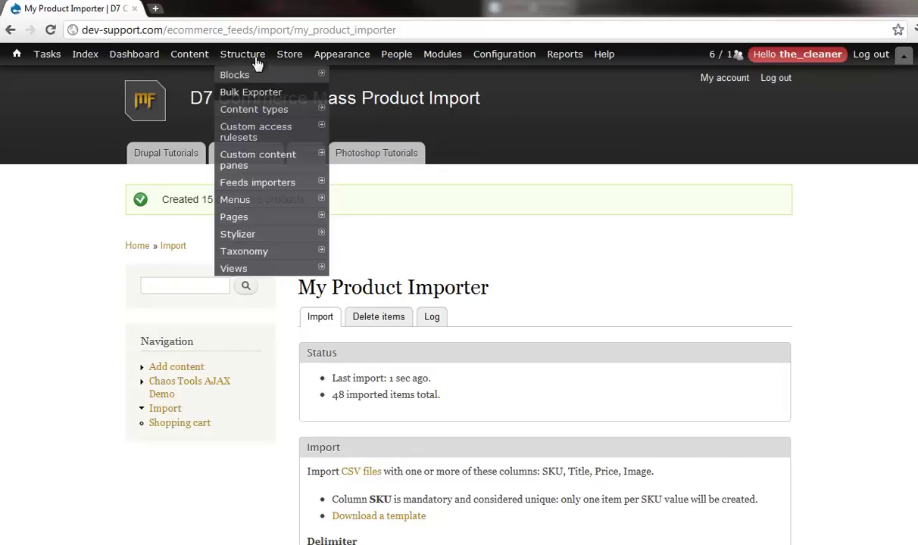
left_click(246, 183)
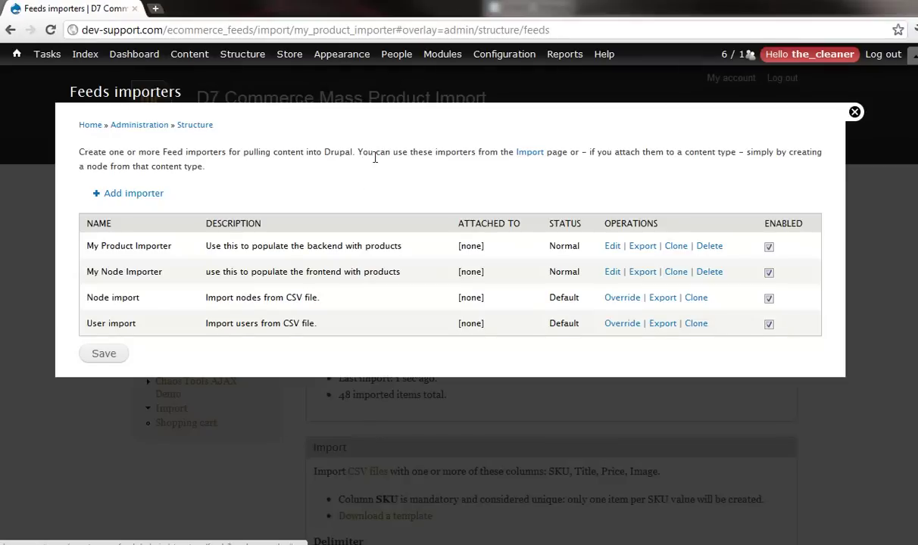
left_click(530, 152)
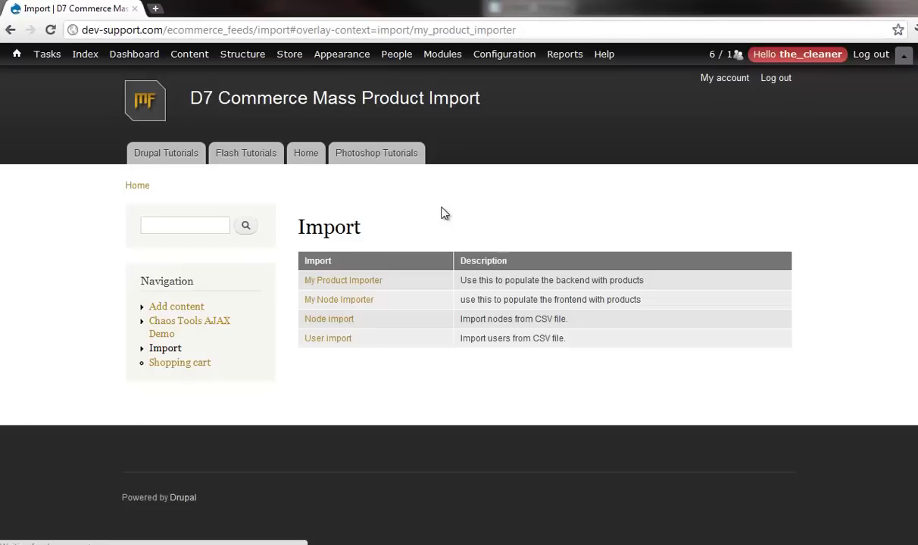
Import allfeed.txt with My Node Importer (15 nodes) and view the populated Photoshop Tutorials page
left_click(364, 301)
scroll(416, 303, "down", 3)
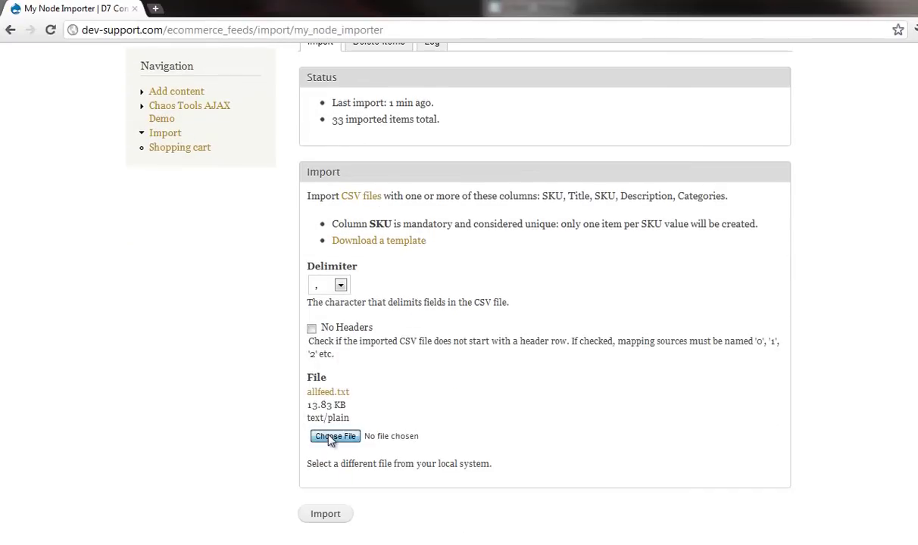
left_click(335, 436)
left_click(180, 97)
double_click(180, 96)
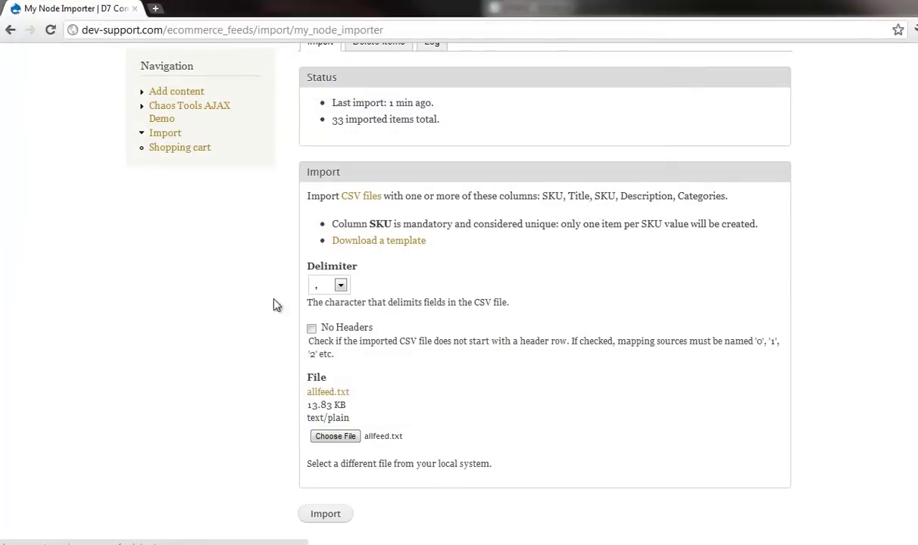
left_click(323, 513)
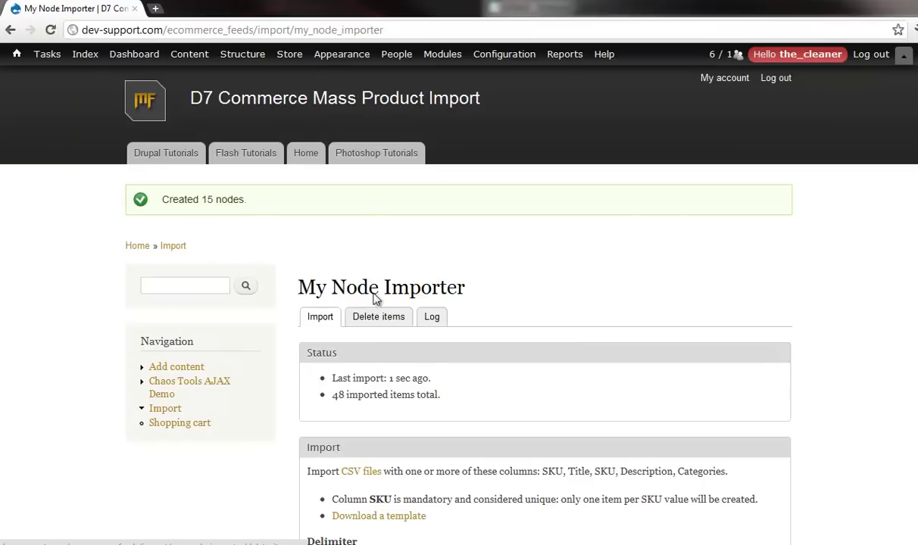
left_click(372, 160)
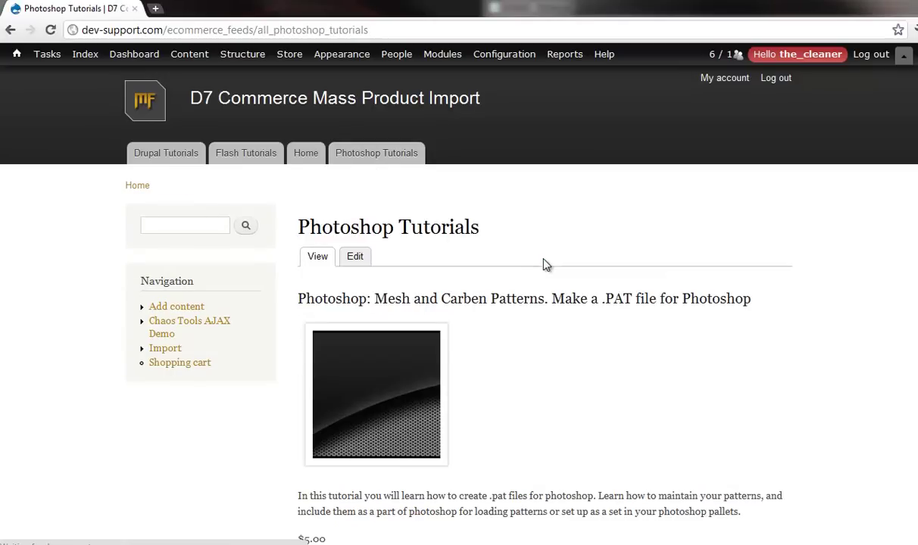
Scroll through the Photoshop Tutorials listing to confirm items like Taped Image ($5.00) and Grids and Vanishing Points appear
scroll(545, 263, "down", 10)
scroll(545, 264, "down", 20)
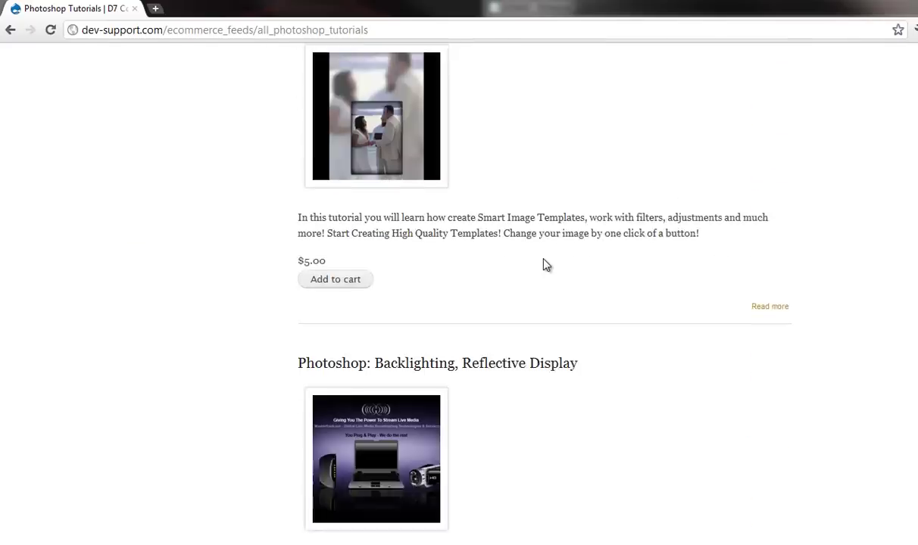
scroll(544, 260, "up", 5)
scroll(544, 259, "up", 15)
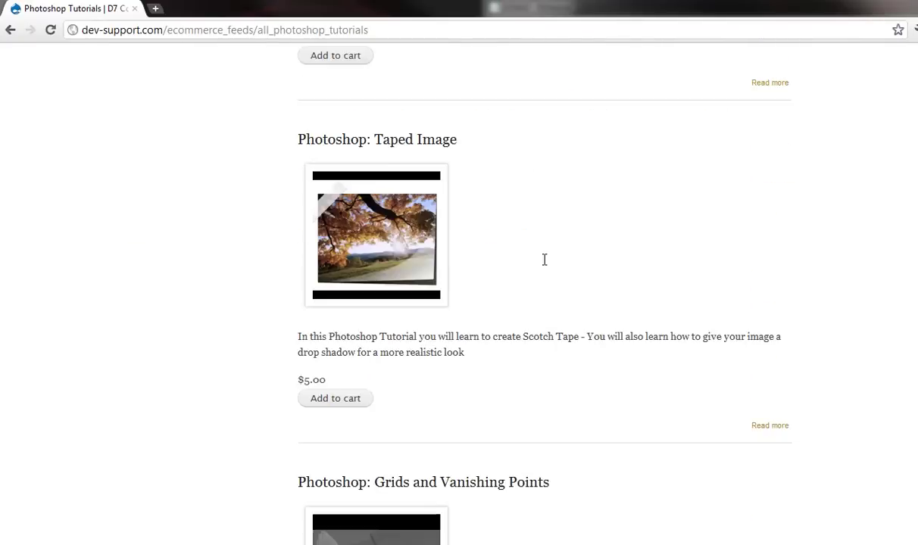